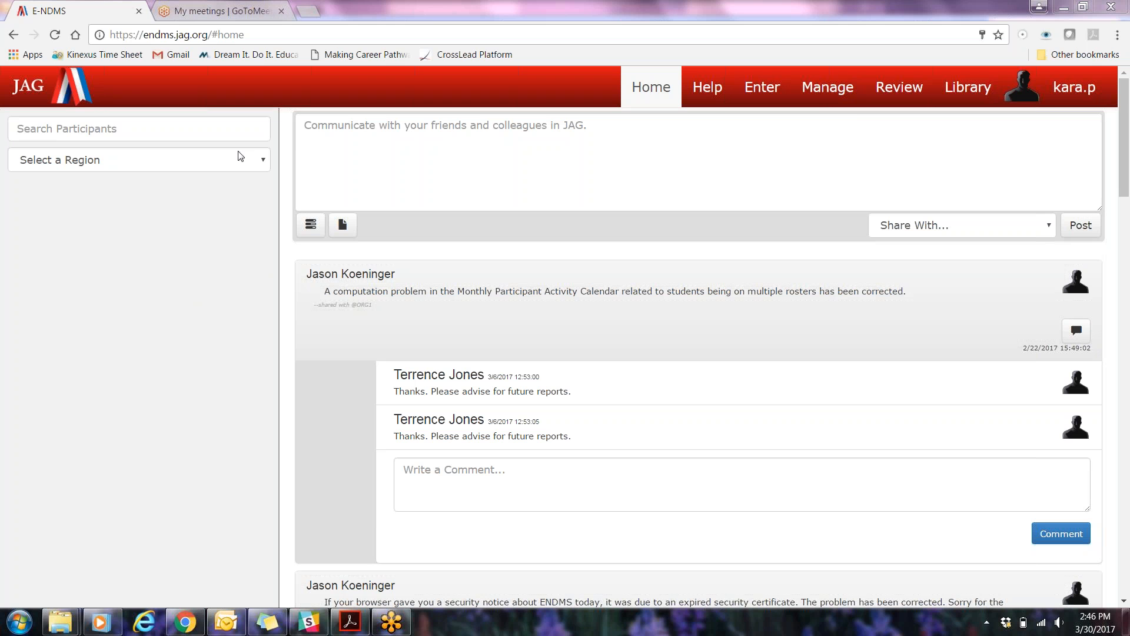
Open the participant record under the Kinexus region and the MI965-Kinexus: WIOA (OOS) school
left_click(186, 166)
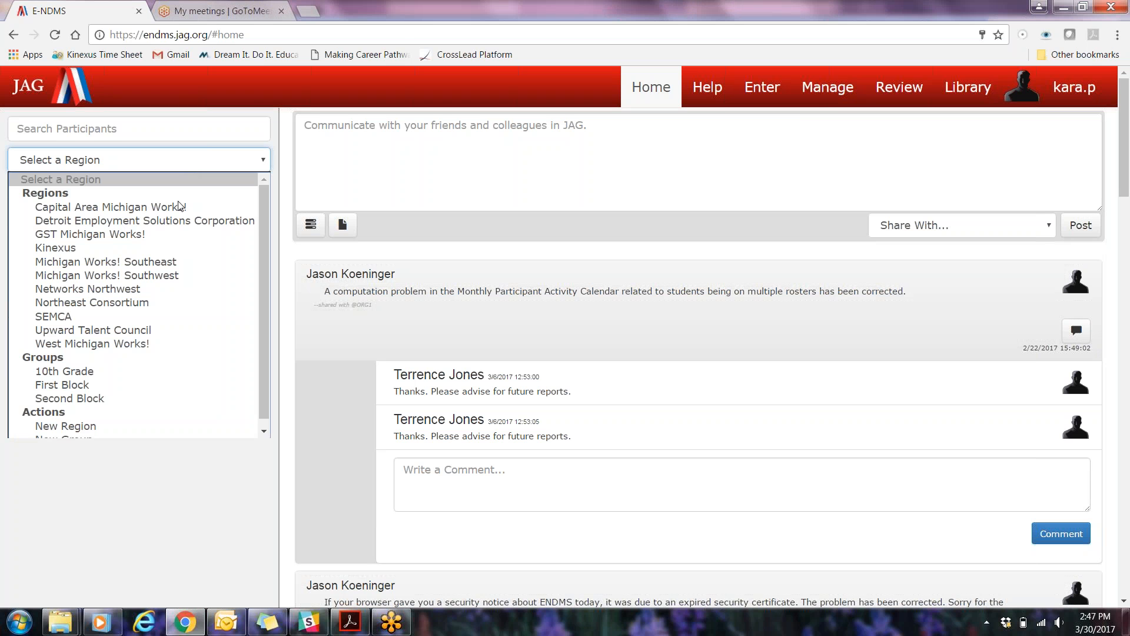
left_click(180, 249)
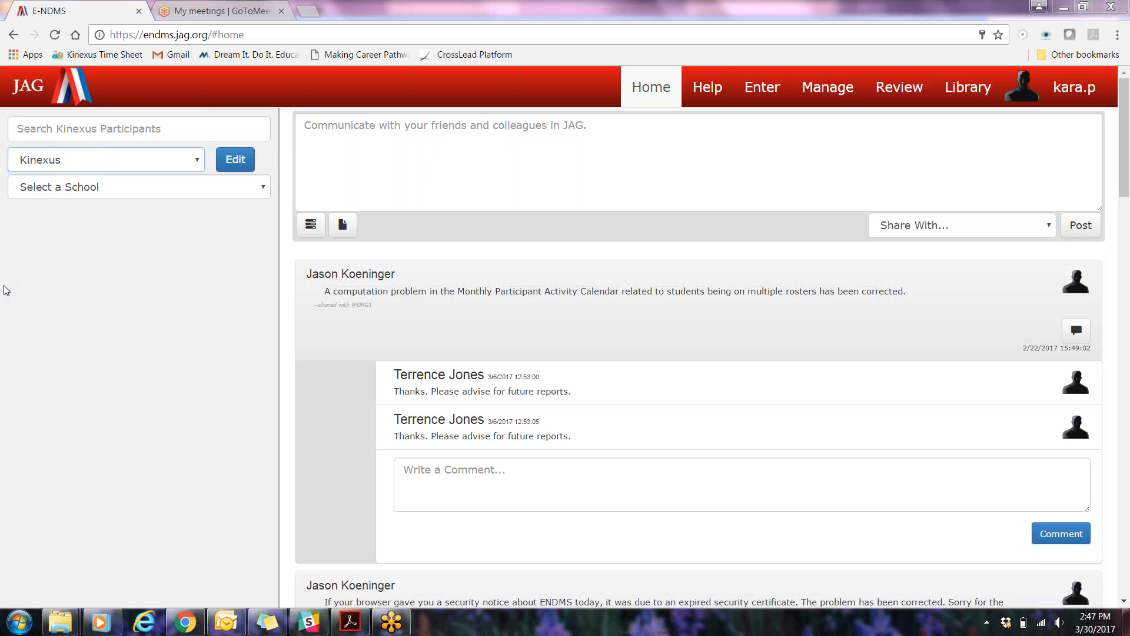
left_click(118, 191)
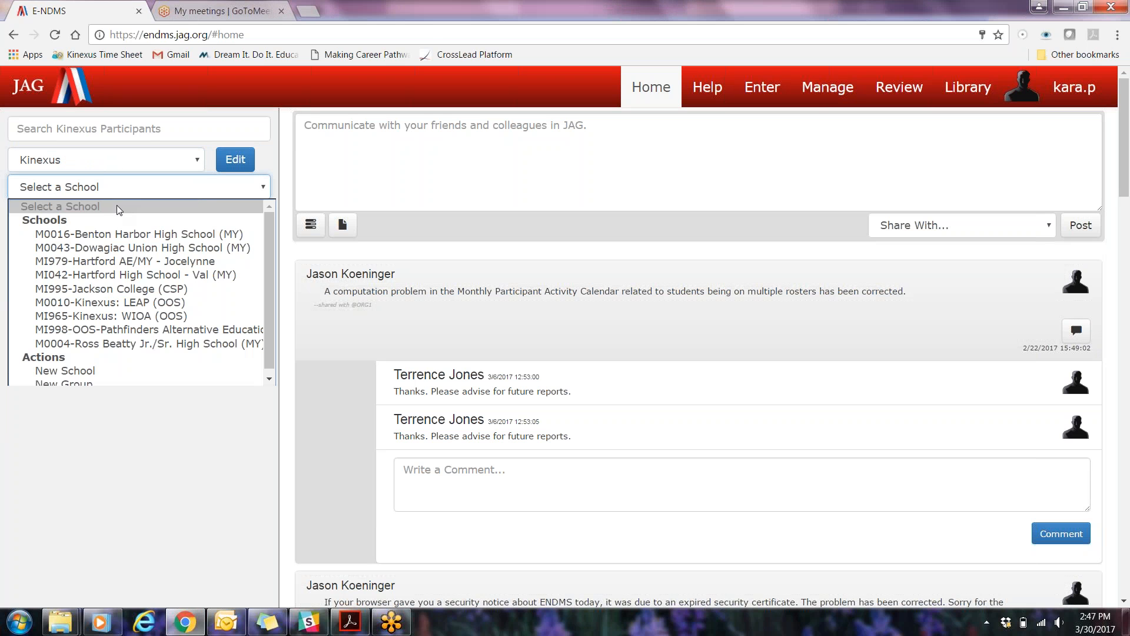
left_click(114, 316)
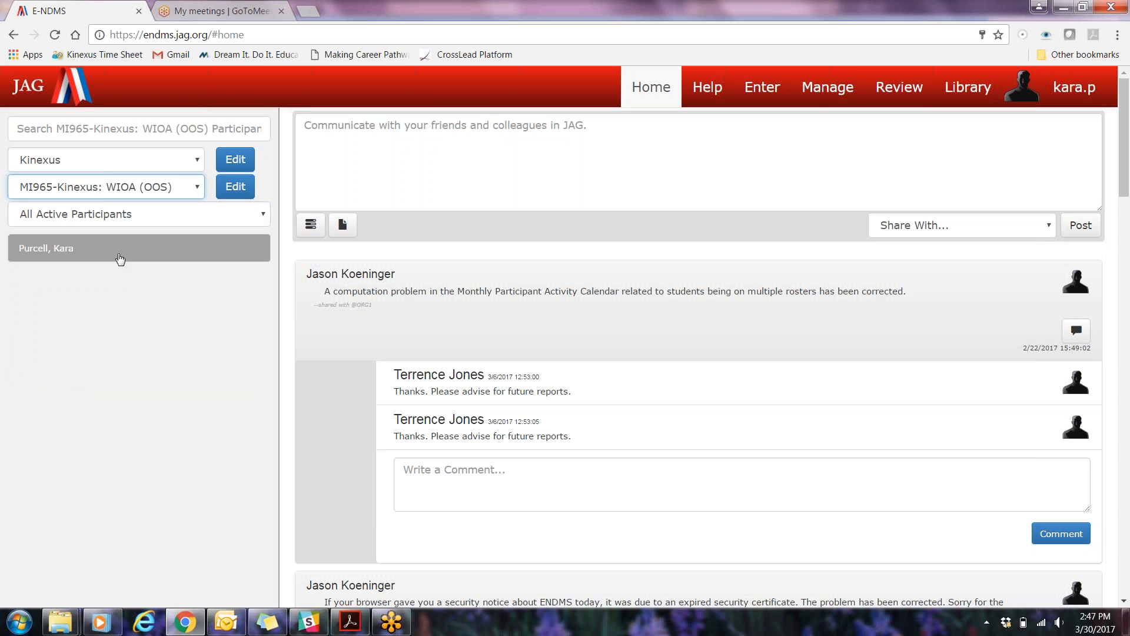
left_click(117, 260)
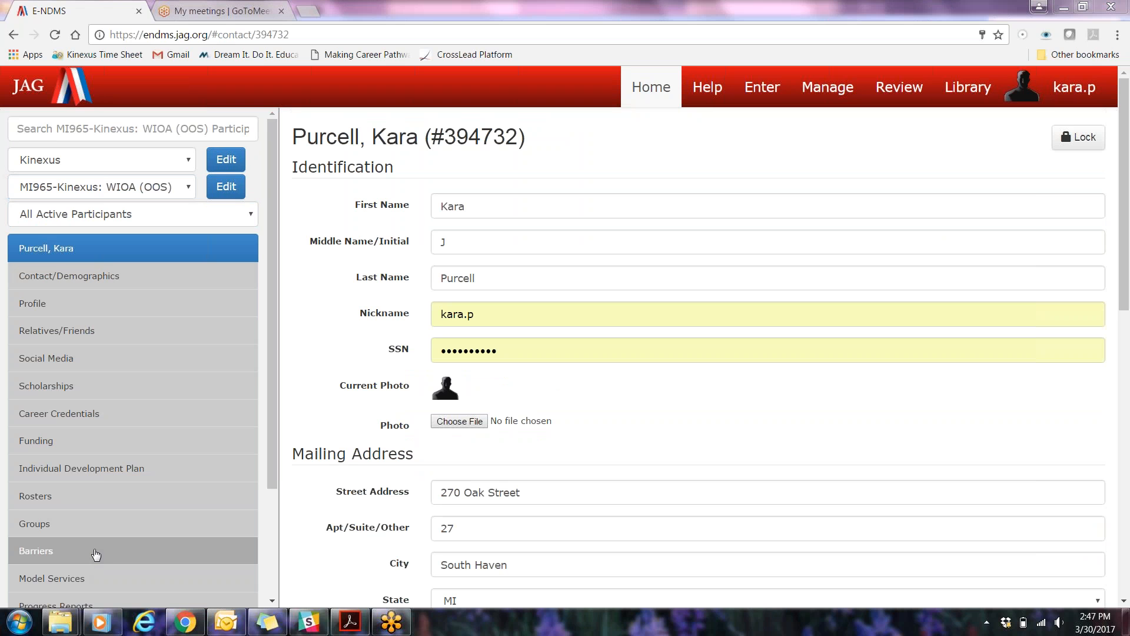
Open the participant's Barriers page, leaving the contact form without saving
left_click(59, 551)
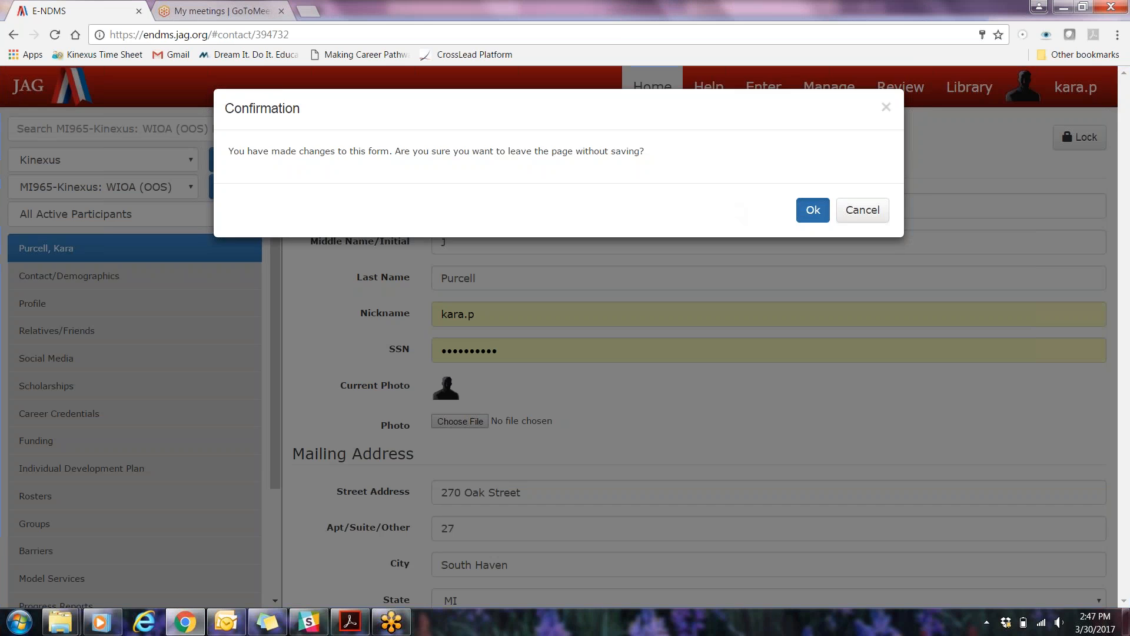
key("Return")
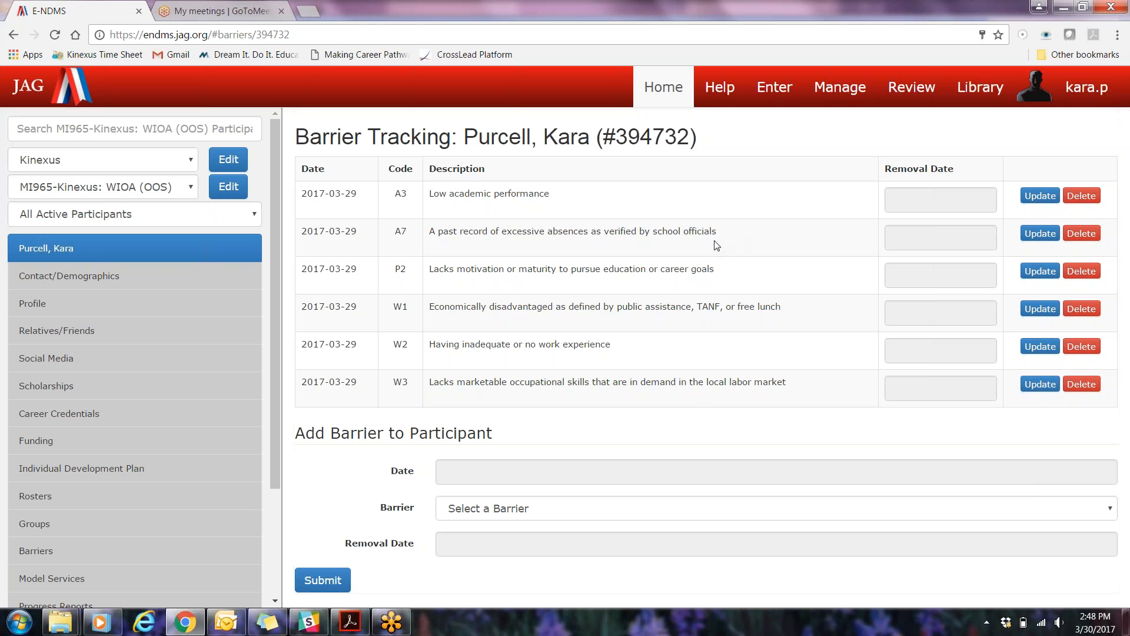
Set the removal date of the A3 Low academic performance barrier to 03/01/2017 and update that barrier
left_click(942, 200)
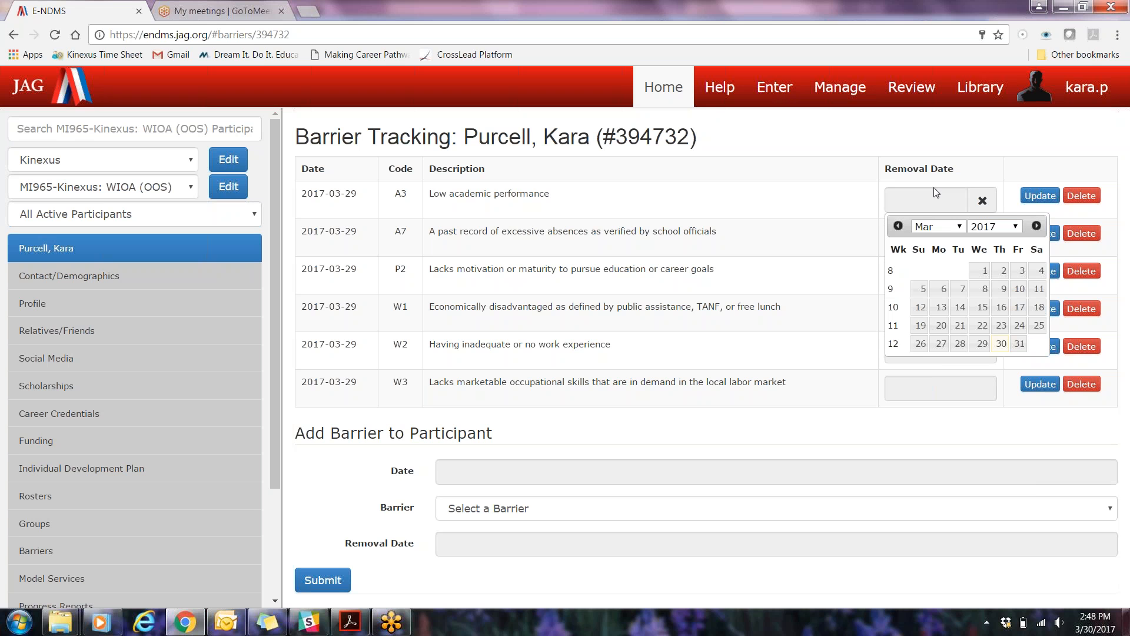
left_click(788, 208)
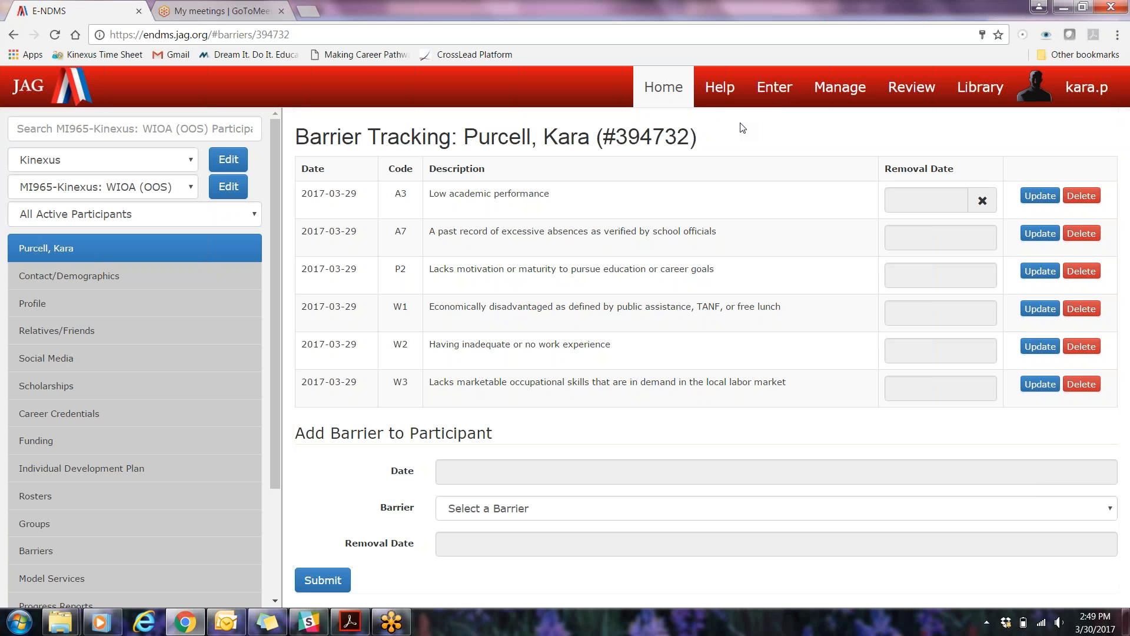
left_click(928, 205)
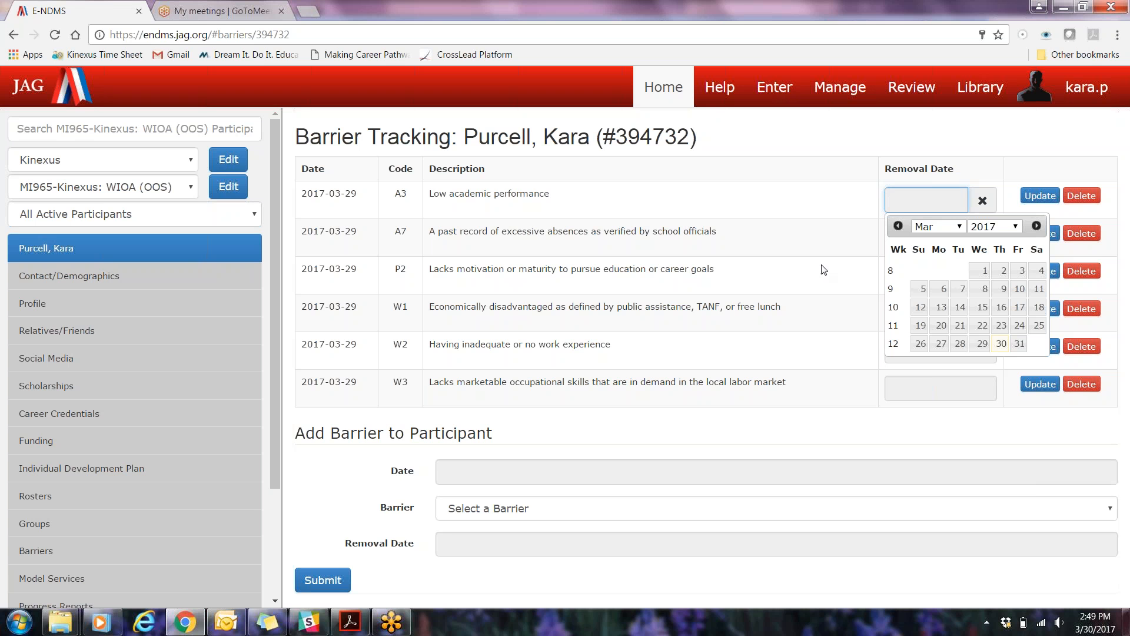
left_click(983, 273)
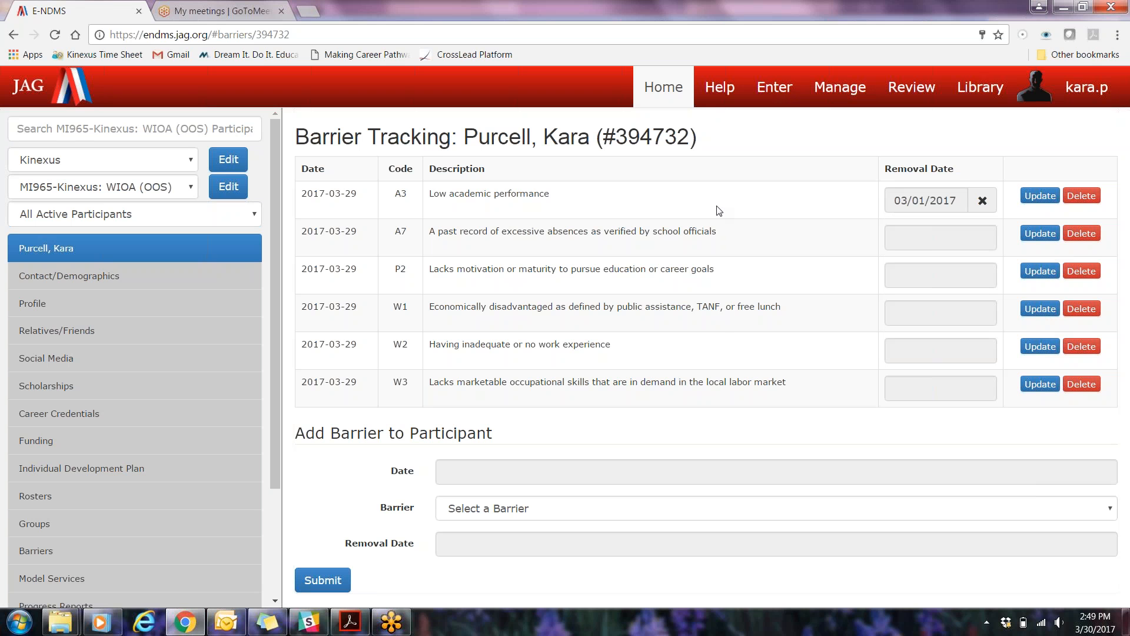
left_click(312, 580)
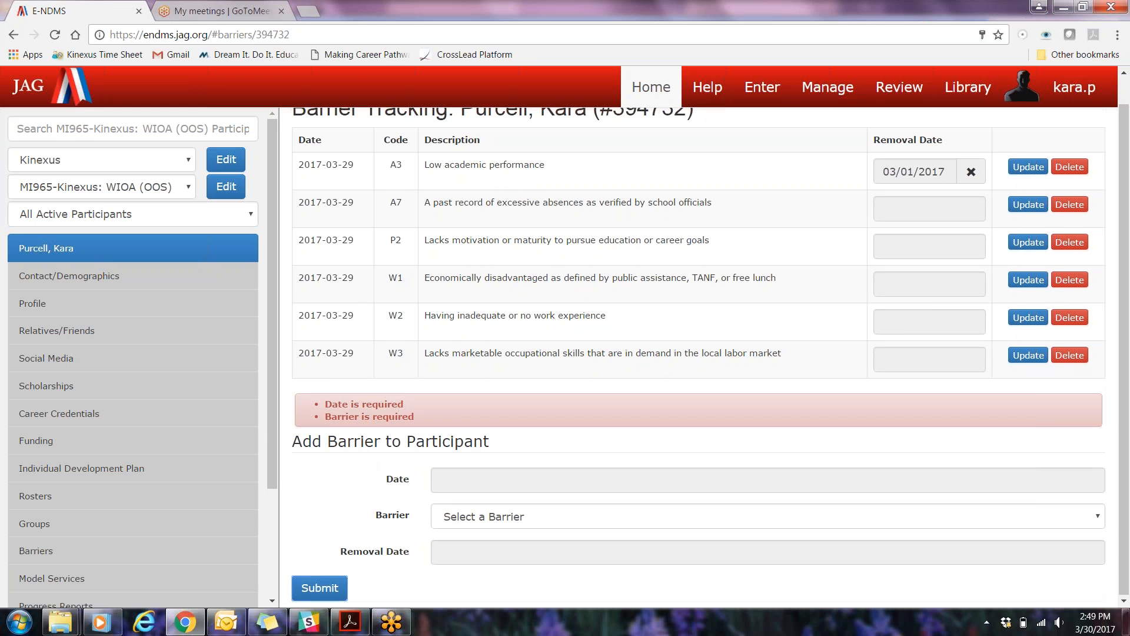
scroll(765, 353, "up", 1)
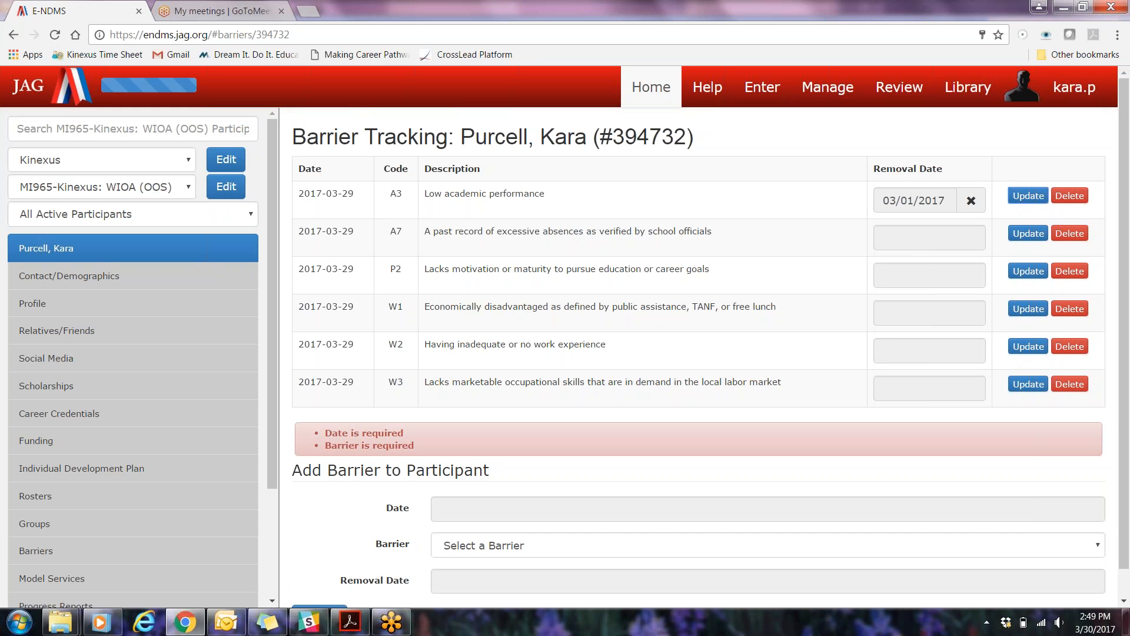
left_click(1028, 195)
scroll(410, 278, "up", 1)
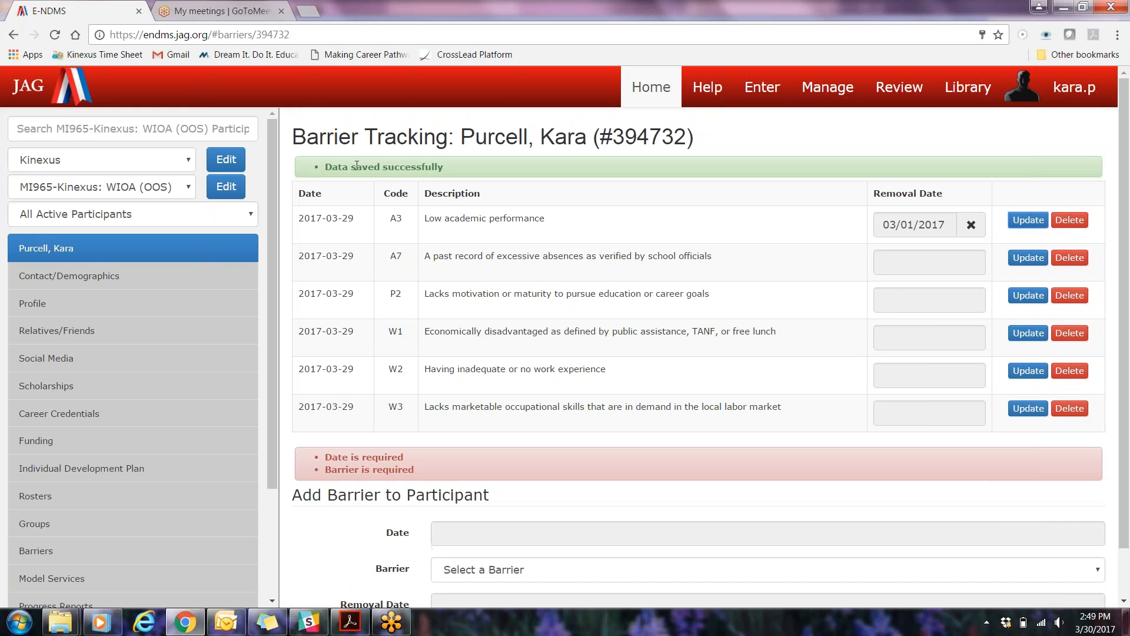
scroll(494, 452, "down", 1)
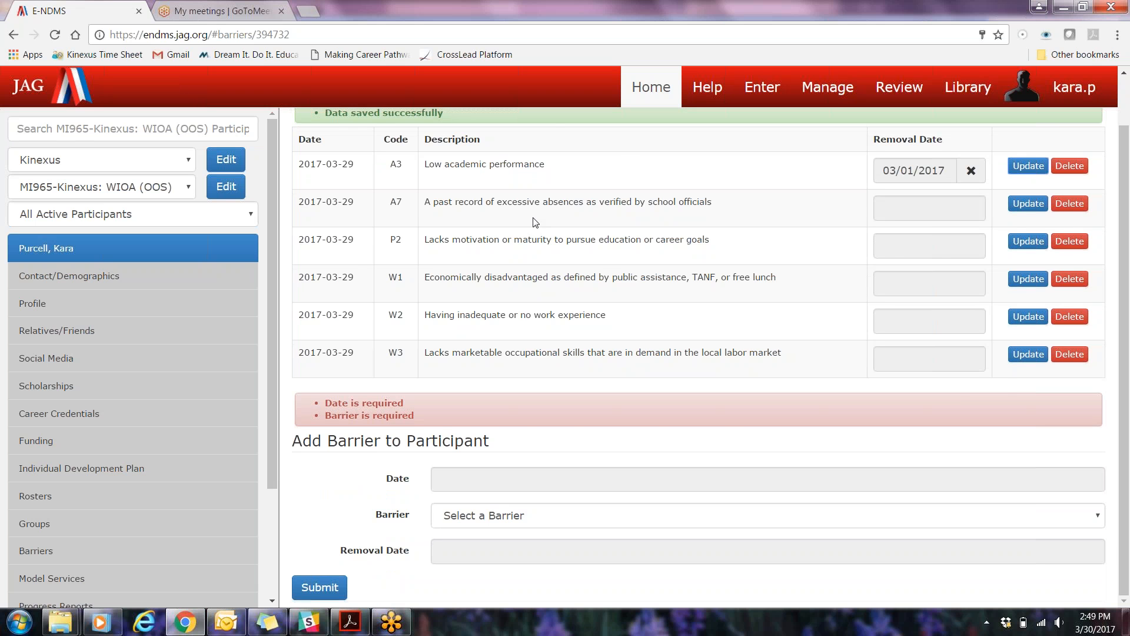
scroll(535, 222, "up", 1)
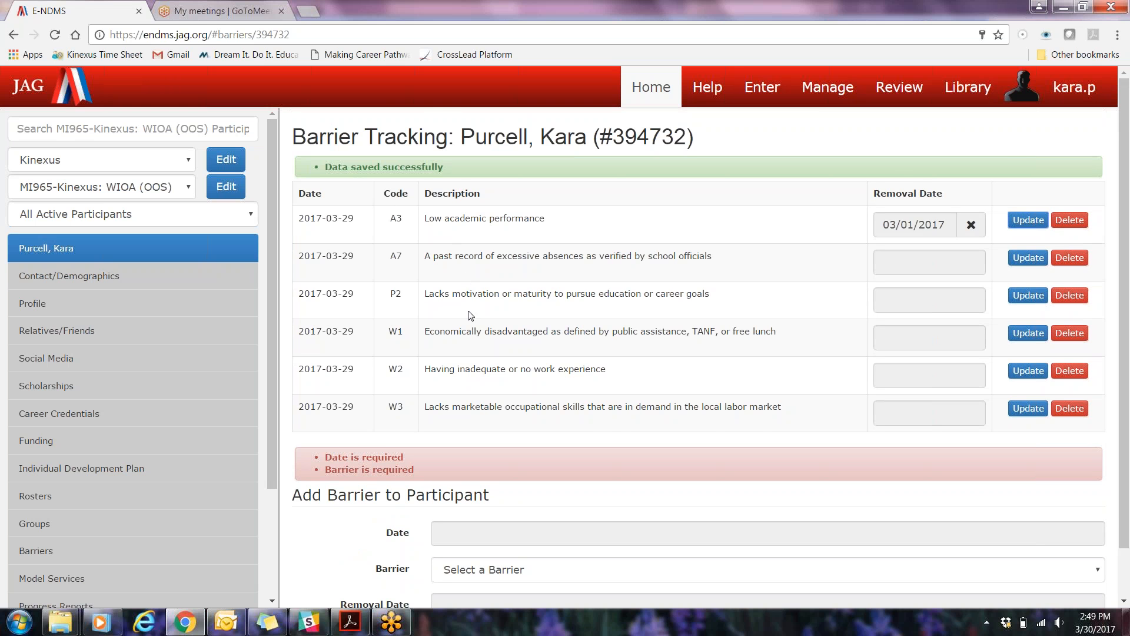
scroll(471, 317, "down", 1)
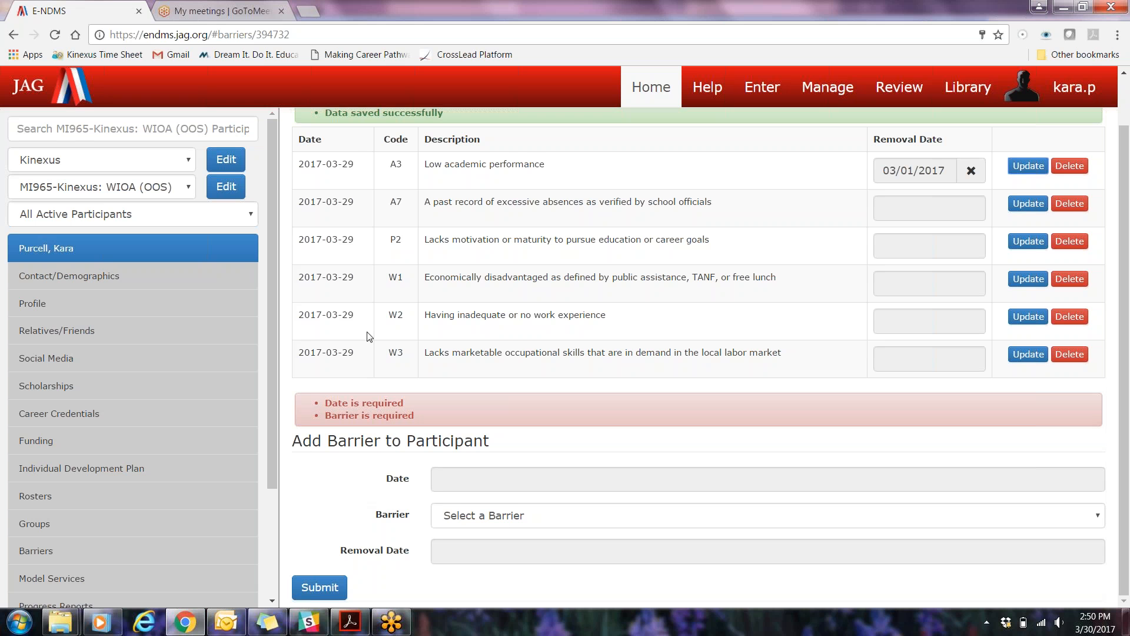
scroll(367, 336, "up", 1)
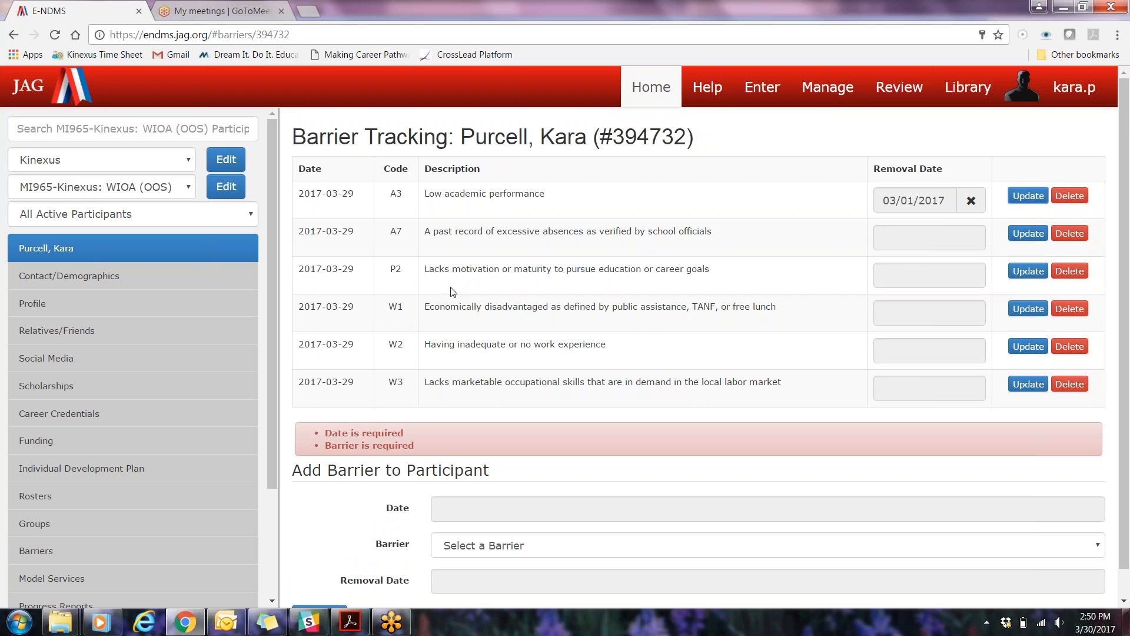
scroll(642, 477, "down", 1)
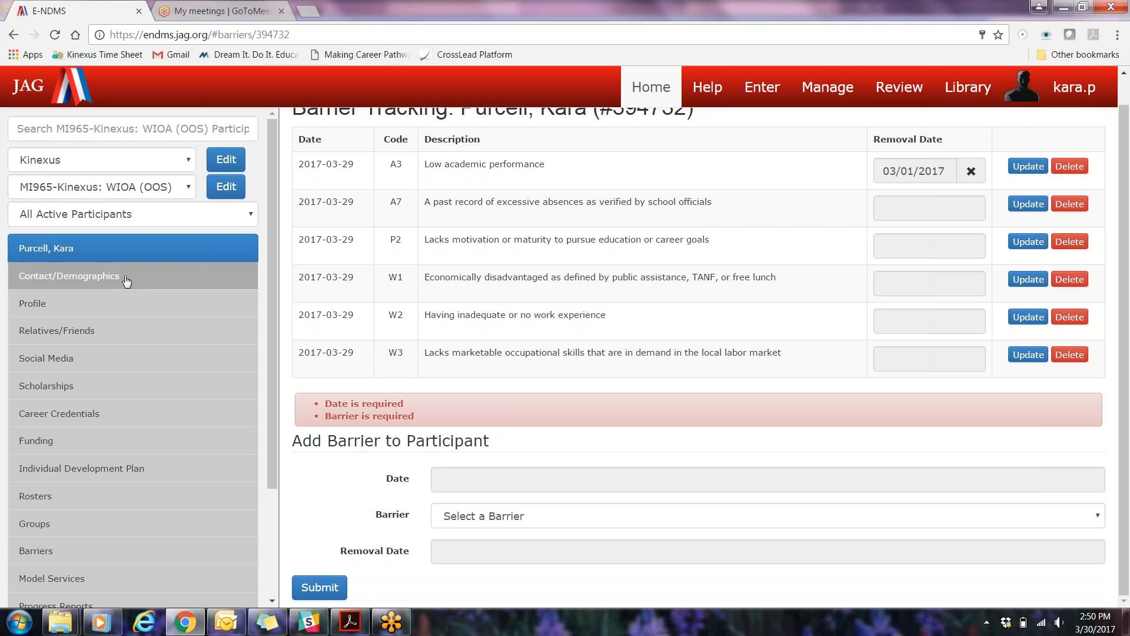
Open the participant's Profile page and review the barrier checkboxes listed there
left_click(125, 316)
scroll(394, 419, "down", 15)
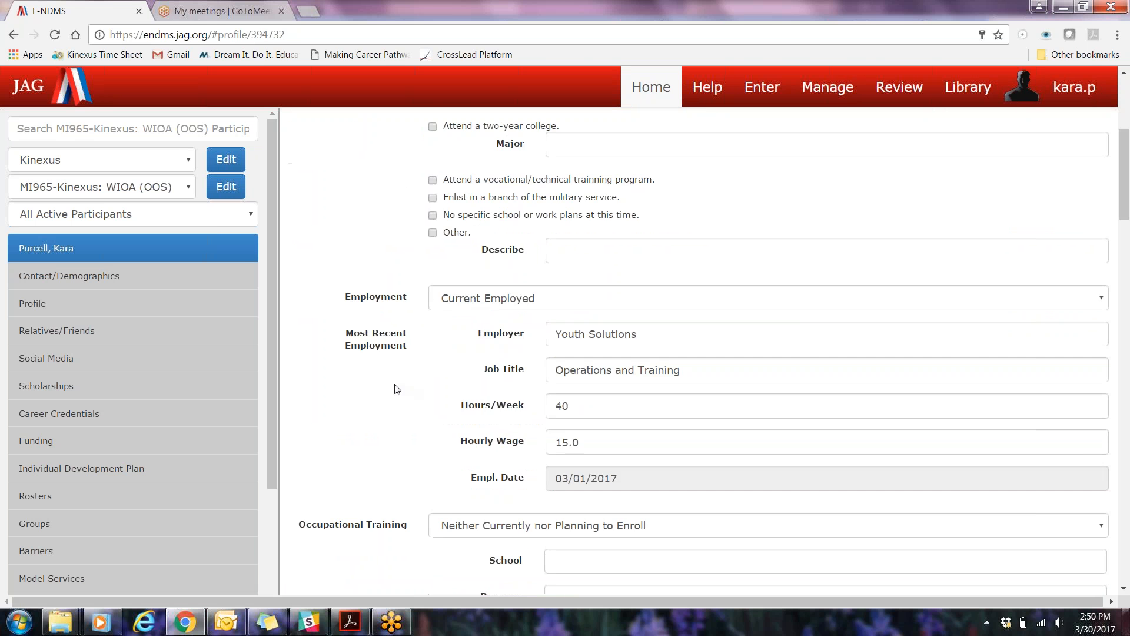
scroll(388, 423, "down", 10)
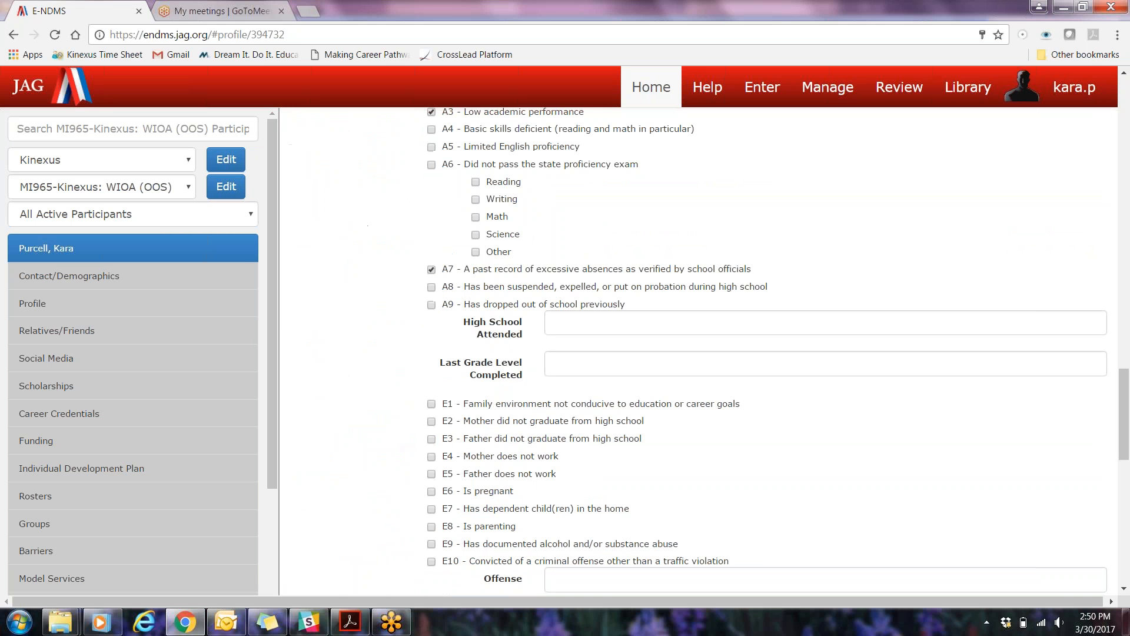
scroll(404, 353, "down", 13)
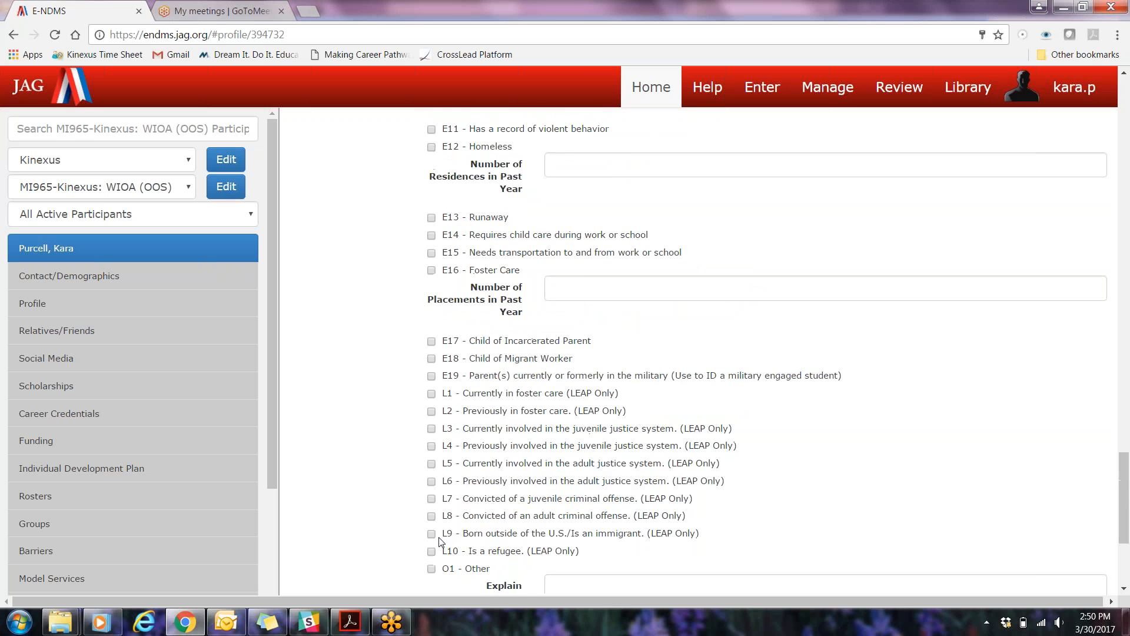
scroll(361, 316, "up", 5)
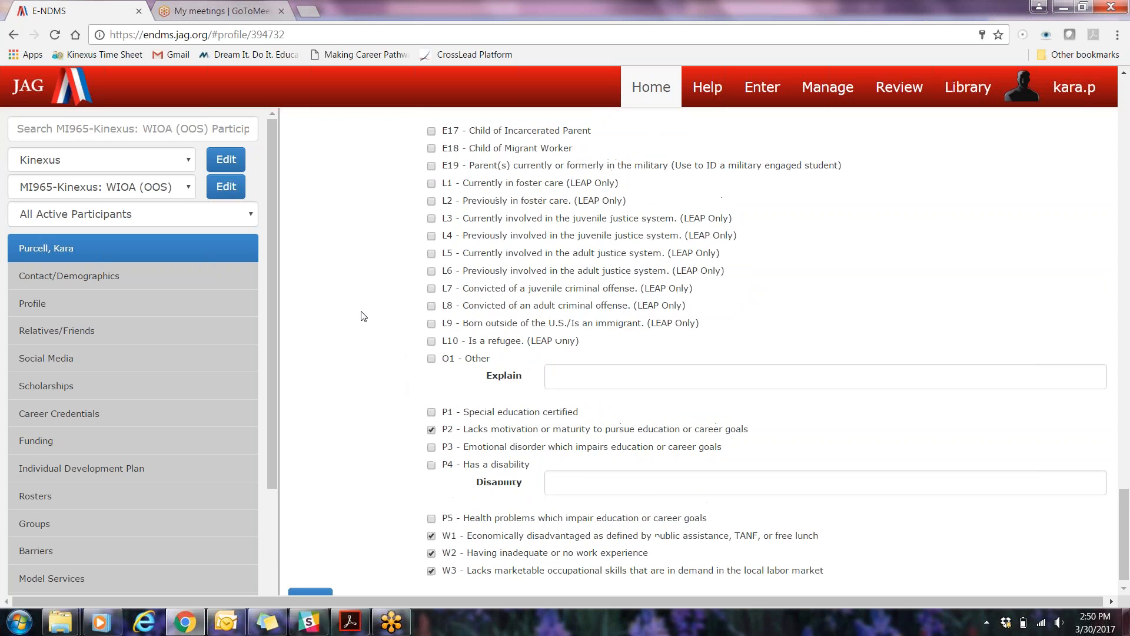
scroll(340, 308, "up", 20)
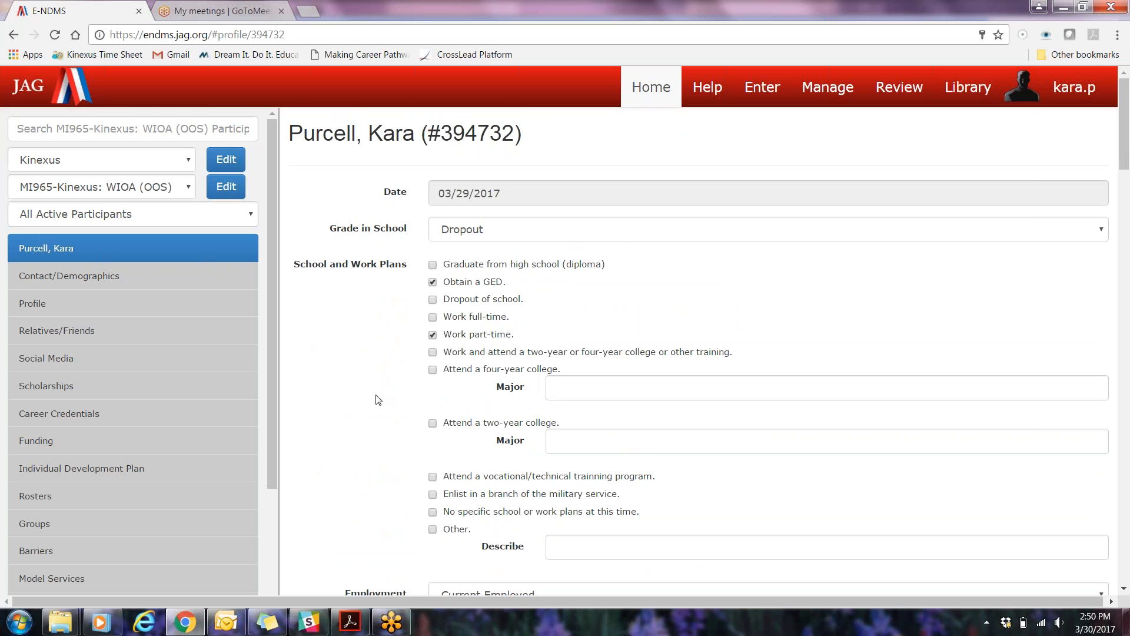
Return to the Barriers page and add barrier E6 - Is pregnant dated 03/30/2017
left_click_drag(275, 329, 286, 435)
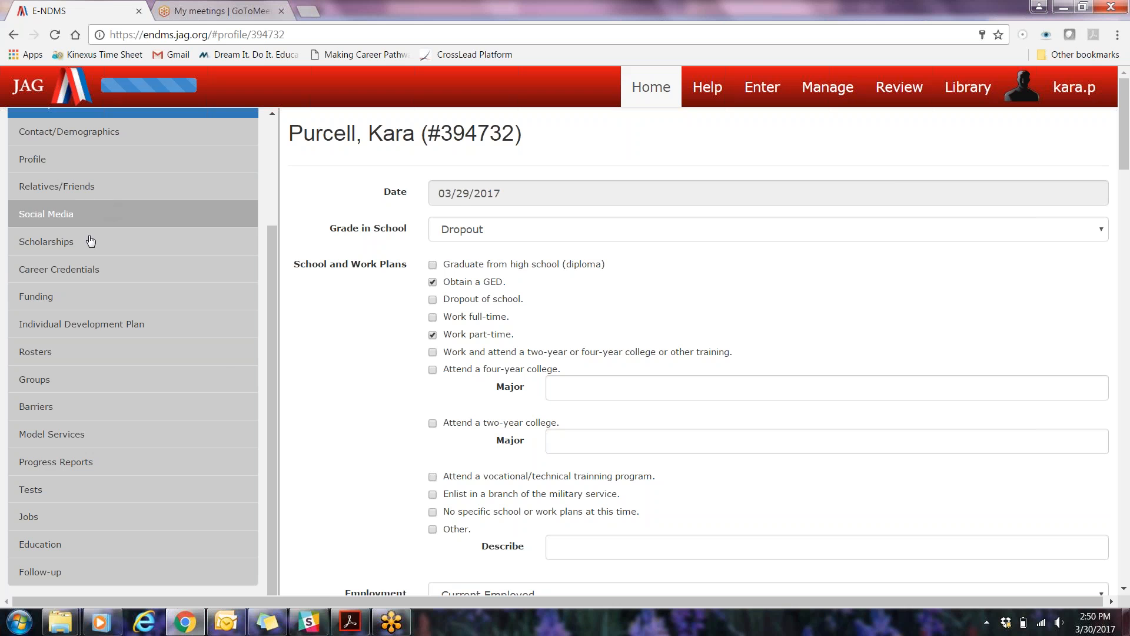
left_click(140, 414)
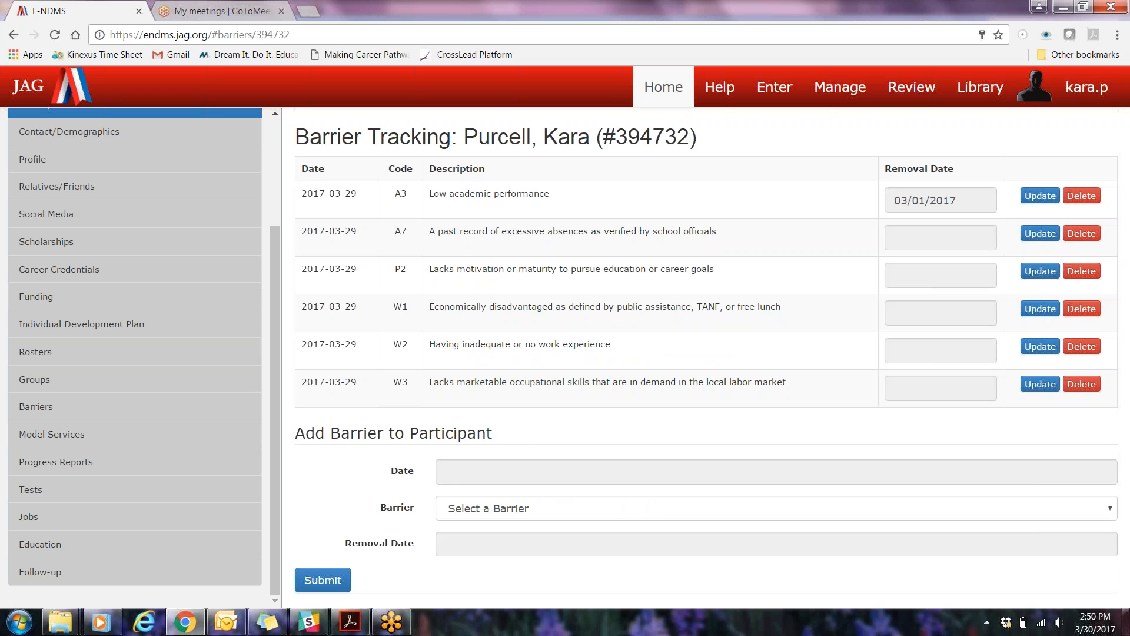
left_click(446, 483)
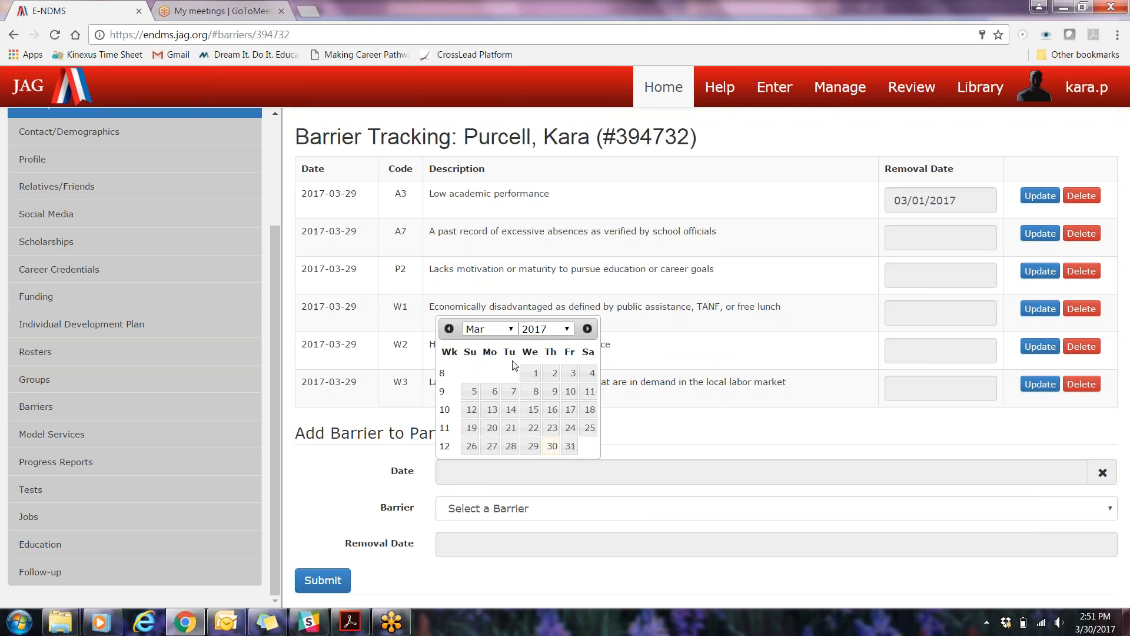
left_click(553, 449)
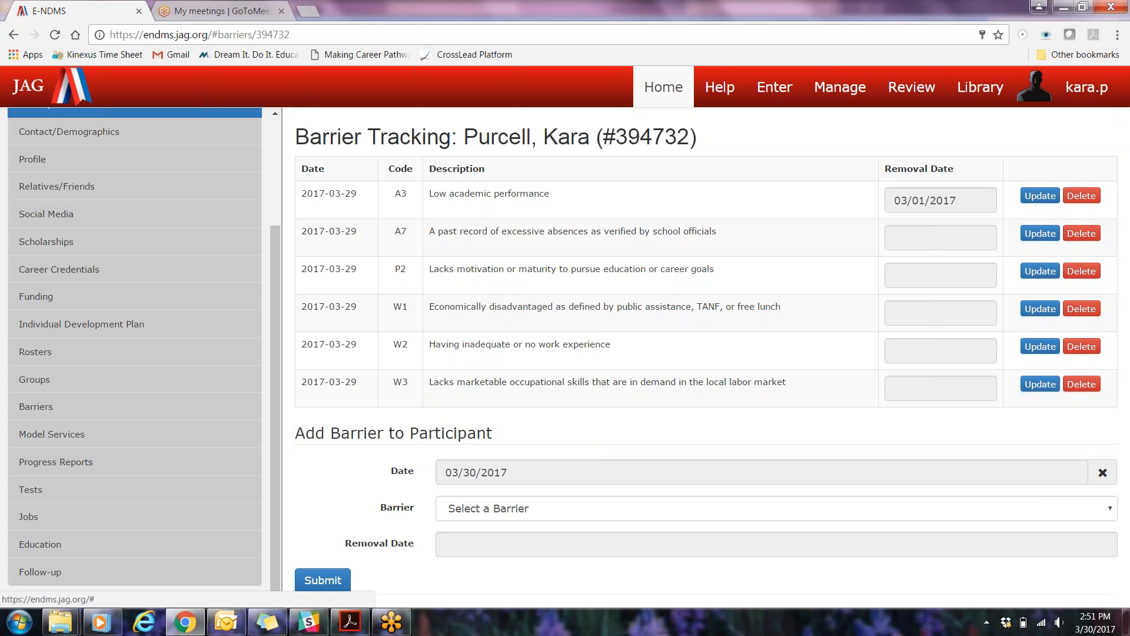
left_click(500, 508)
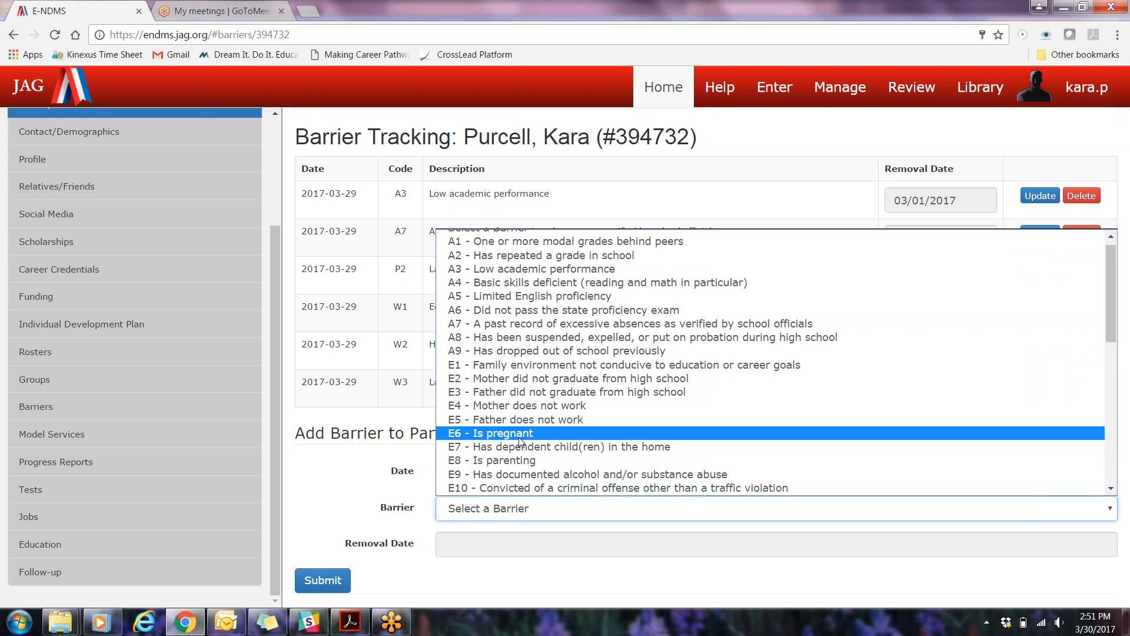
left_click(521, 435)
left_click(320, 581)
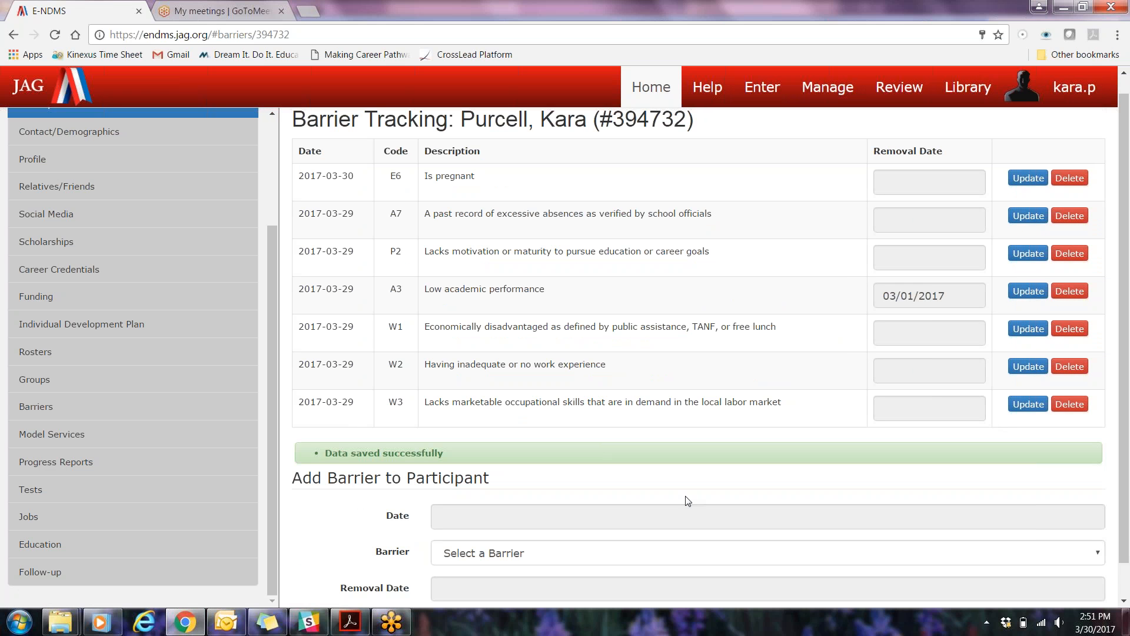
scroll(333, 524, "down", 1)
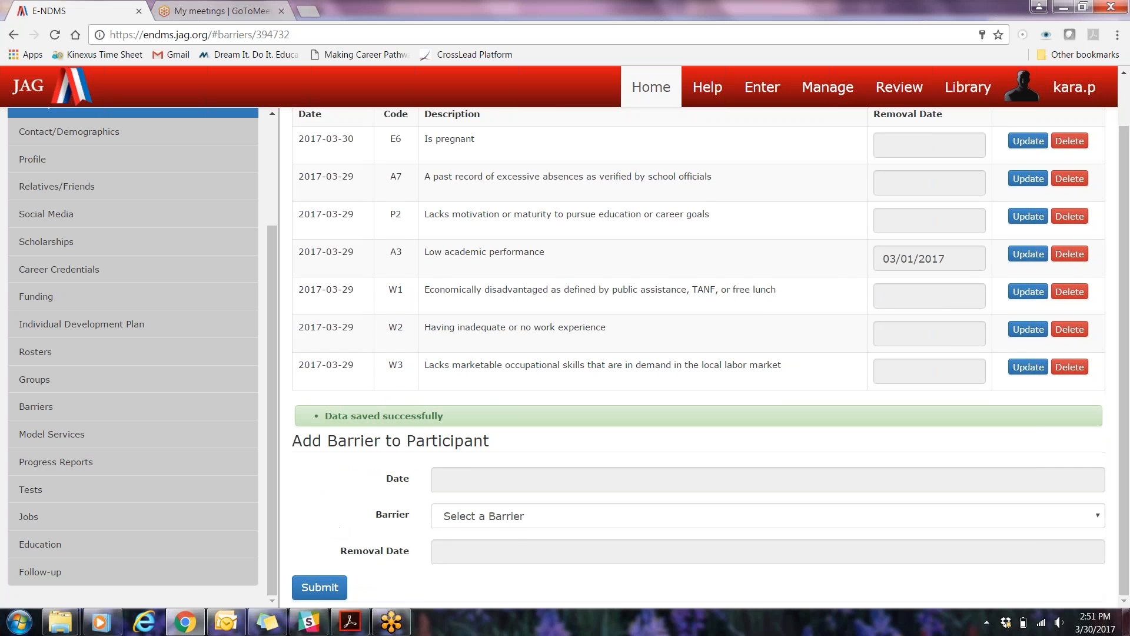
scroll(391, 211, "up", 2)
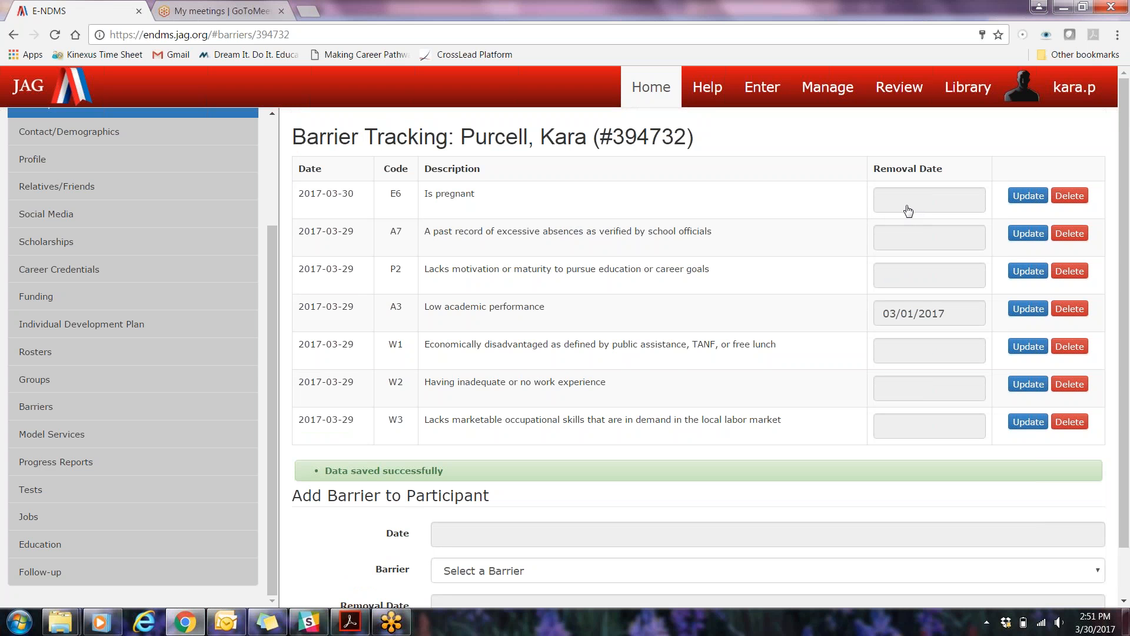
scroll(541, 418, "down", 1)
scroll(525, 393, "up", 1)
scroll(342, 490, "down", 1)
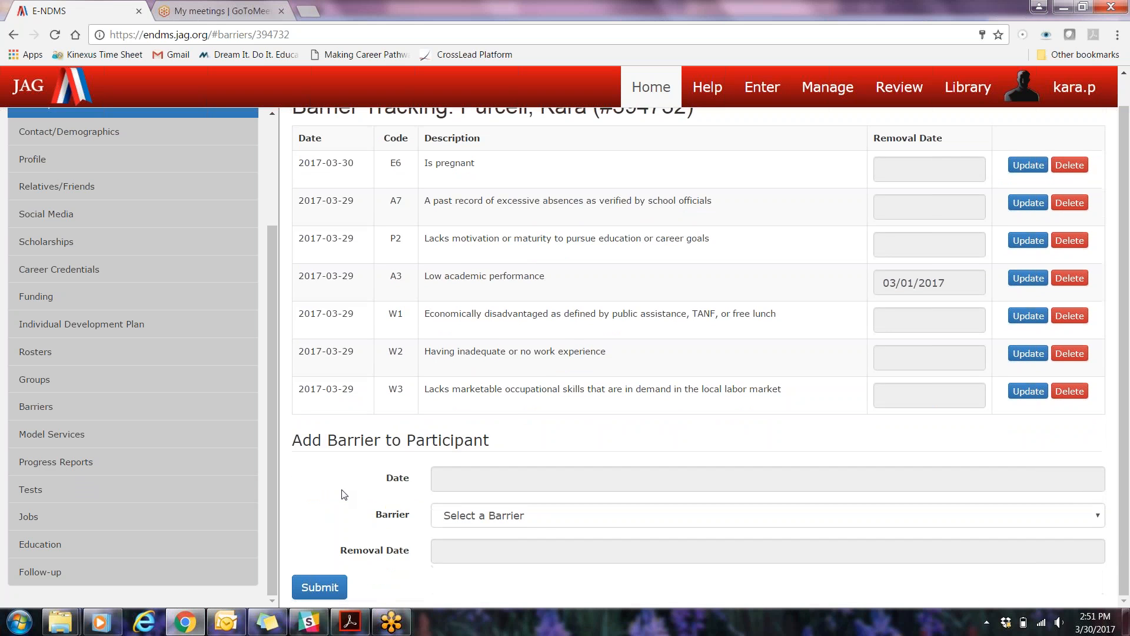
scroll(342, 490, "up", 1)
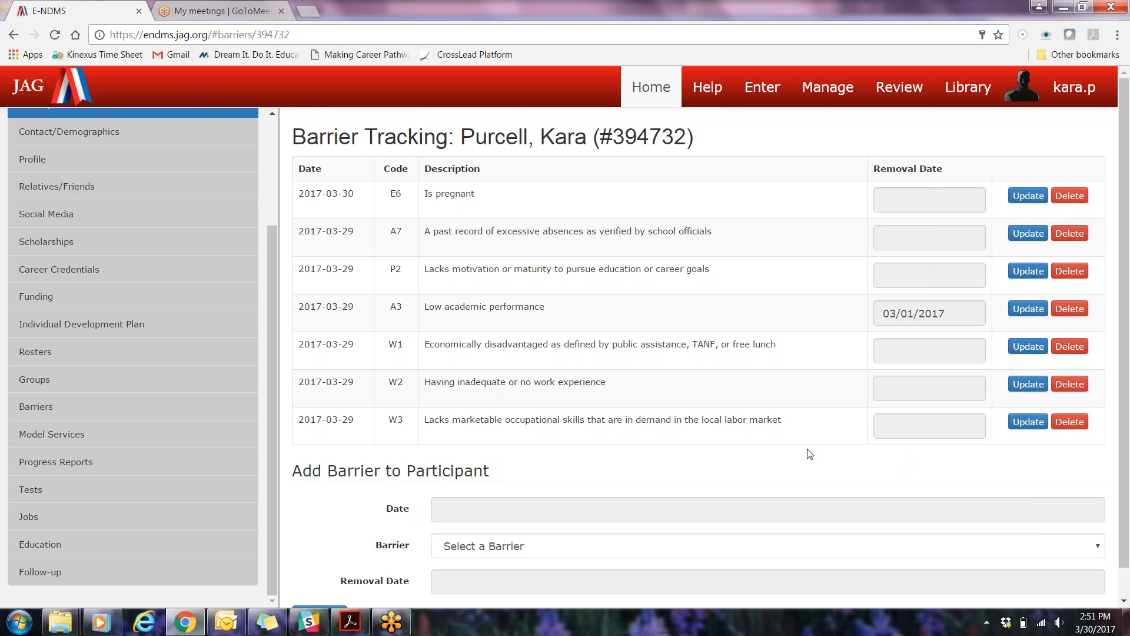
scroll(396, 480, "down", 1)
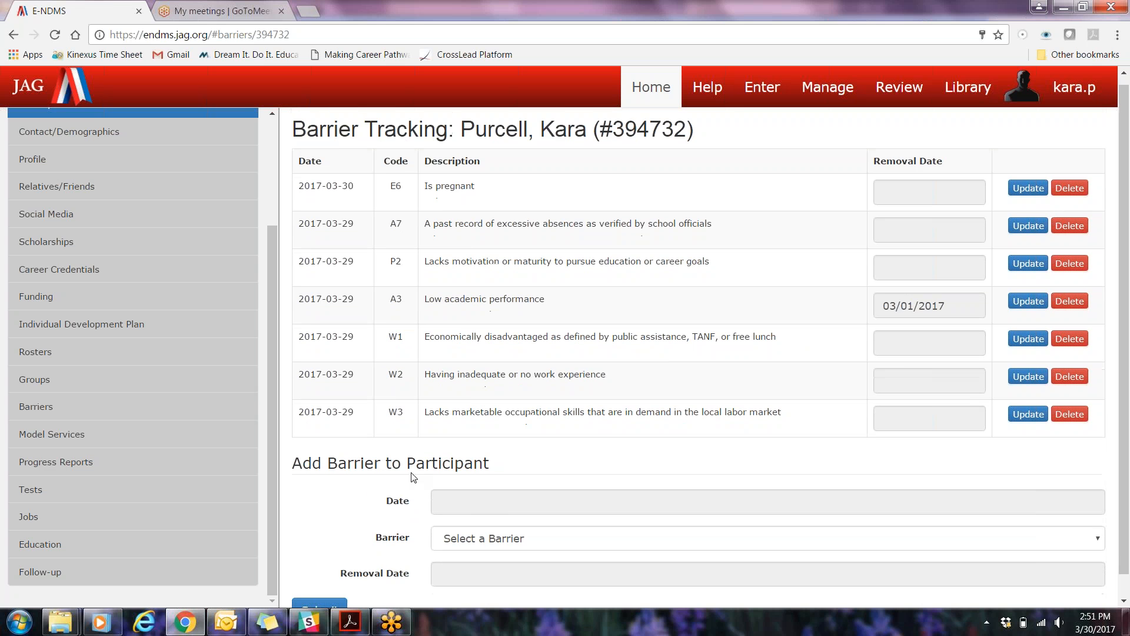